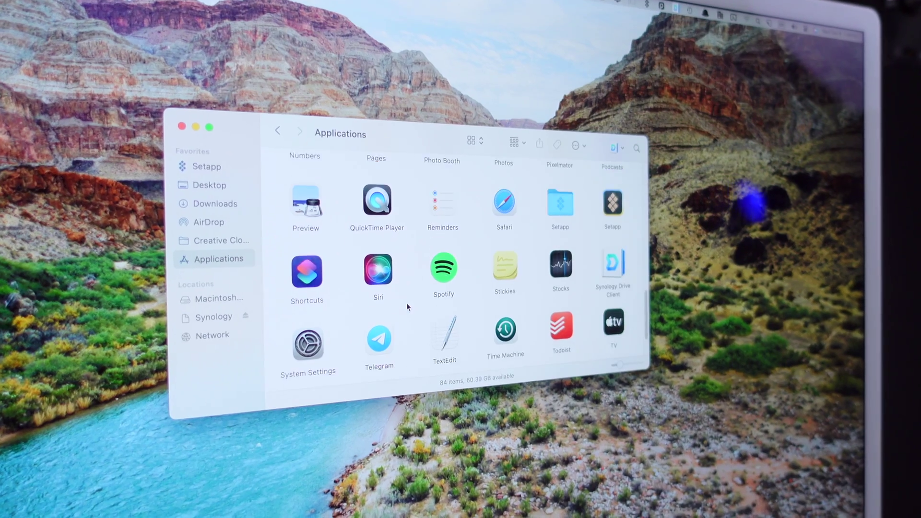
Browse the Launchpad pages of installed apps to find the App Store
scroll(407, 303, "down", 3)
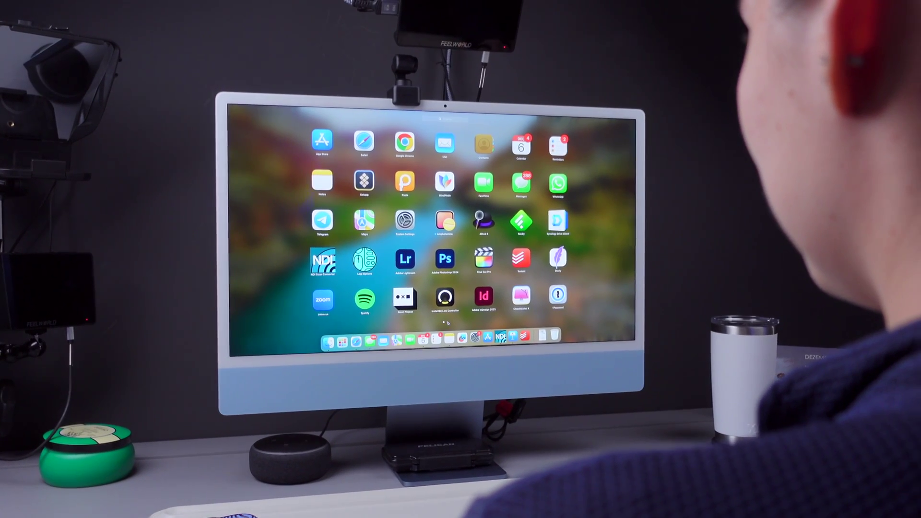
left_click(448, 322)
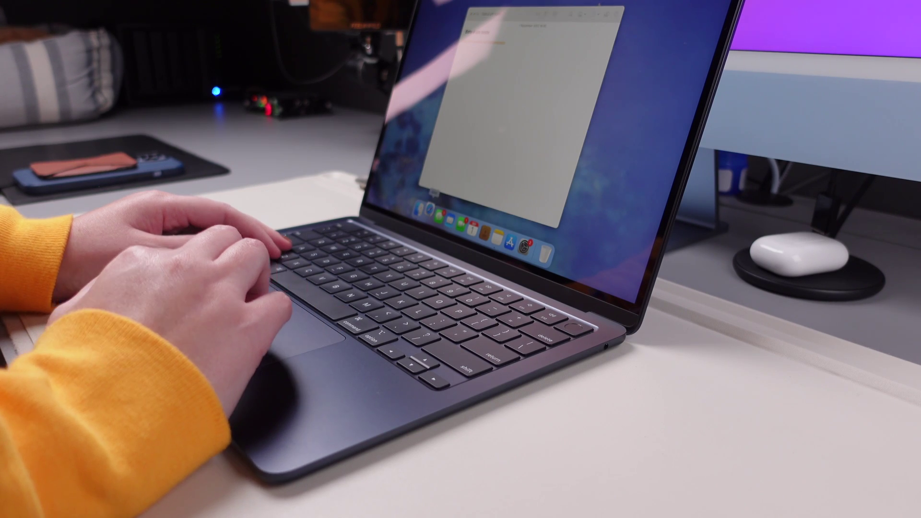
key("F4")
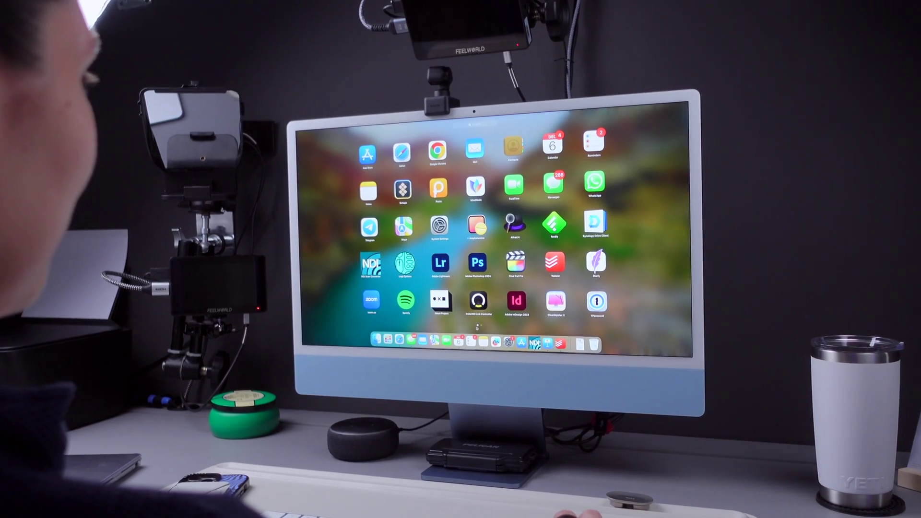
scroll(475, 329, "right", 3)
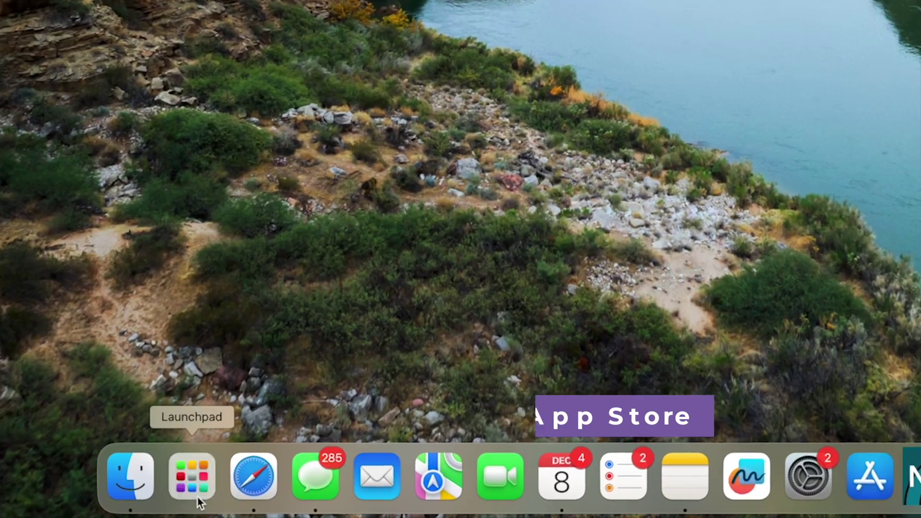
Launch the App Store from the app grid and show its Updates list
left_click(197, 497)
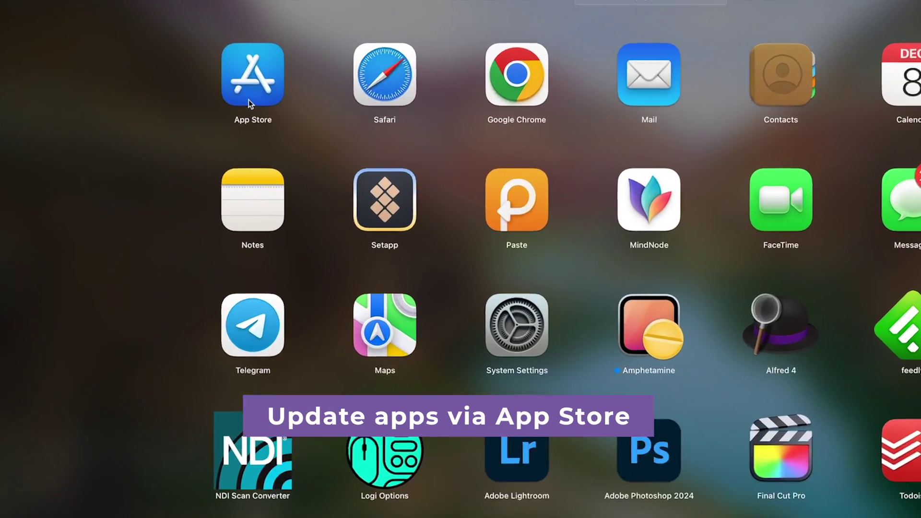
left_click(189, 86)
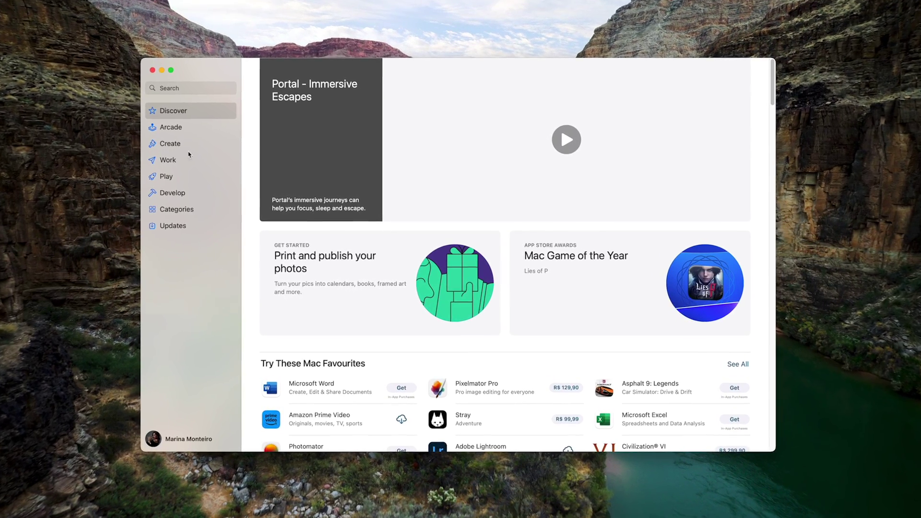
left_click(208, 227)
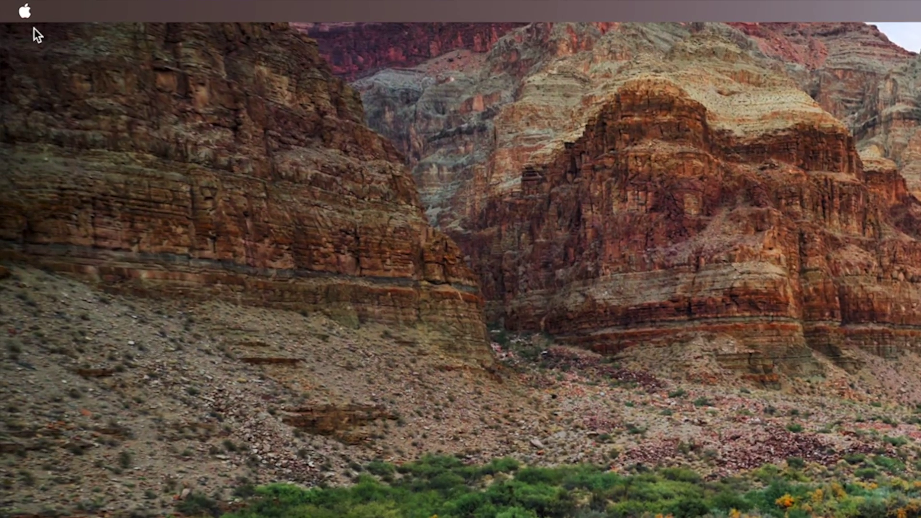
Reopen the App Store via the Apple menu and start the iMovie update from Updates
left_click(24, 11)
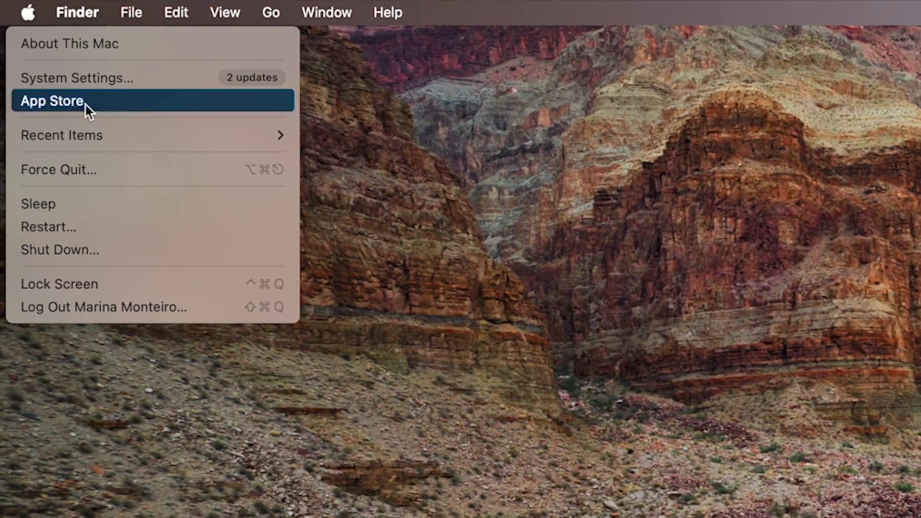
left_click(83, 101)
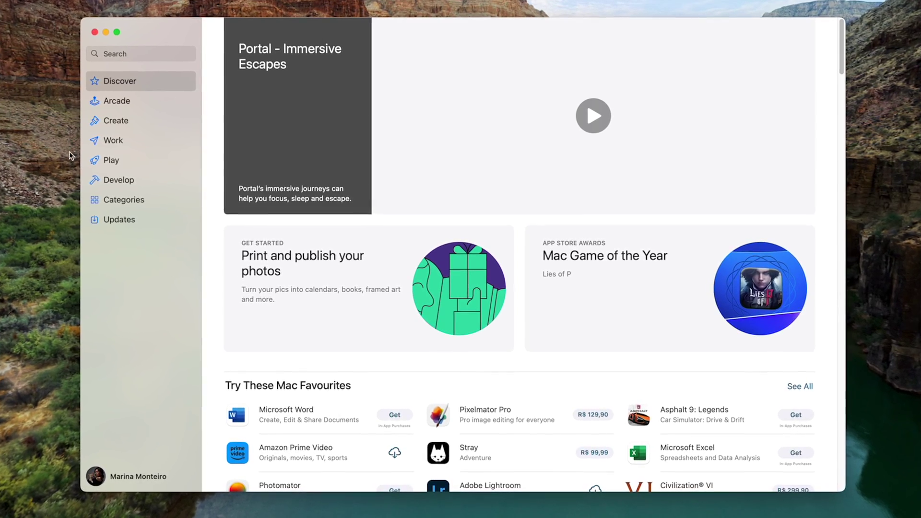
left_click(141, 222)
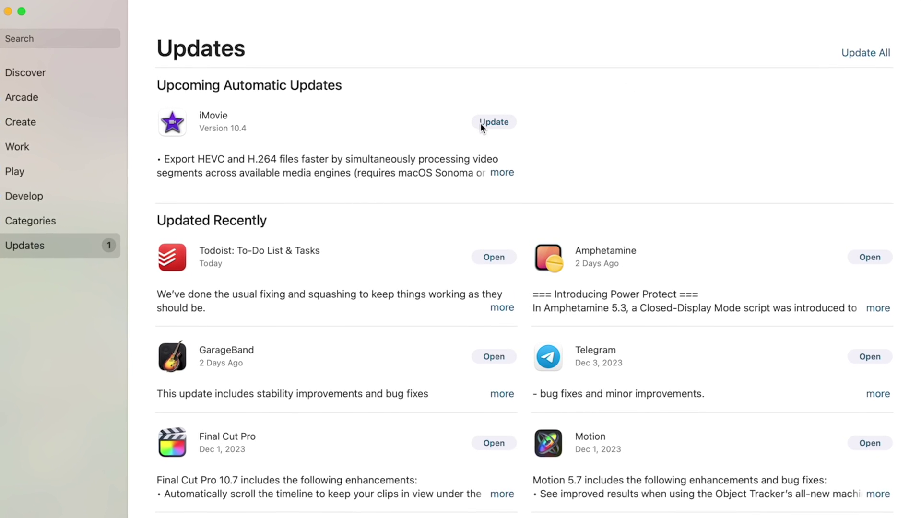
left_click(480, 123)
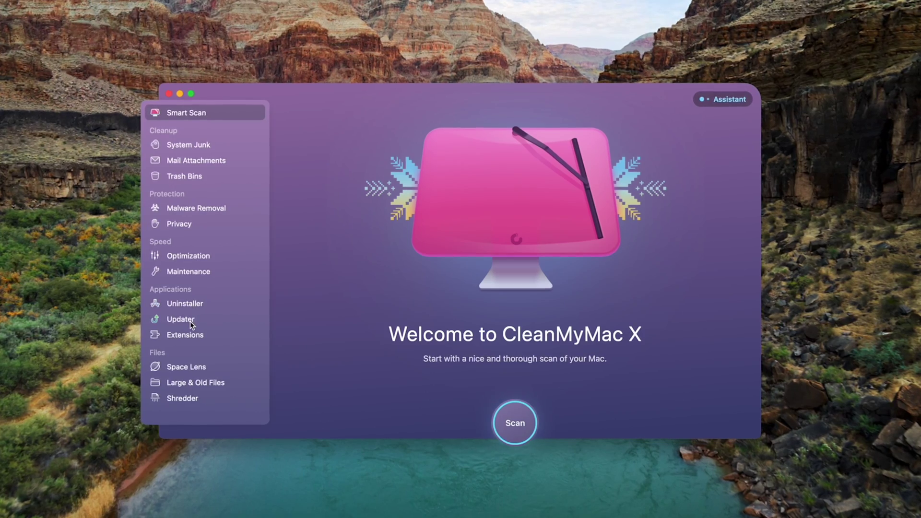
In CleanMyMac X Updater, leave only Noun Project selected and start its update
left_click(191, 321)
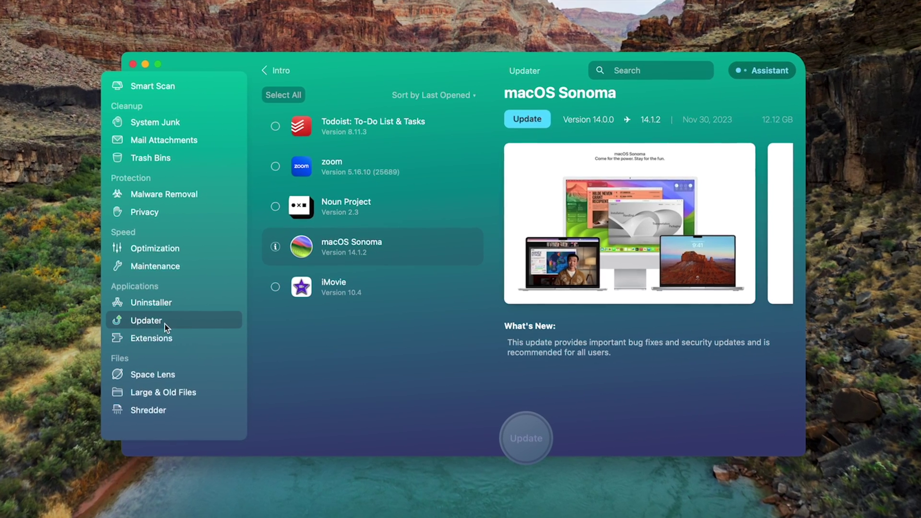
left_click(270, 287)
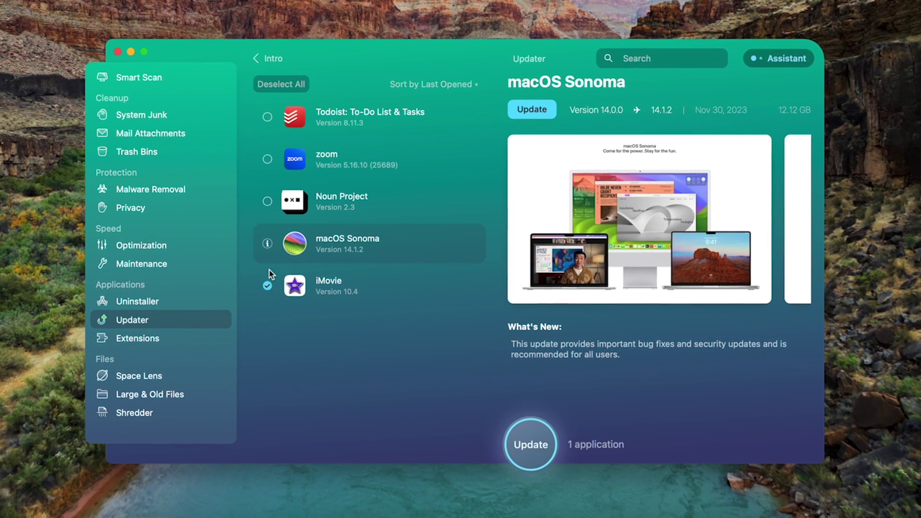
left_click(269, 203)
left_click(260, 153)
left_click(257, 105)
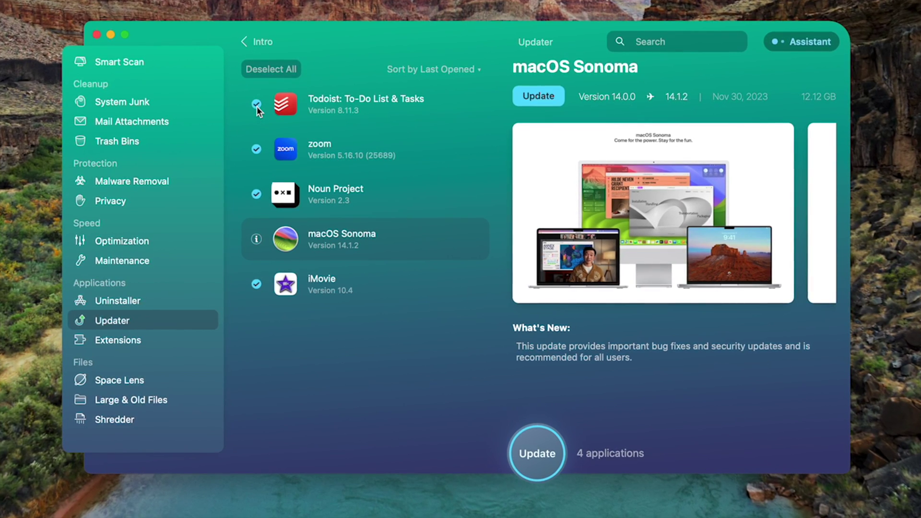
left_click(477, 71)
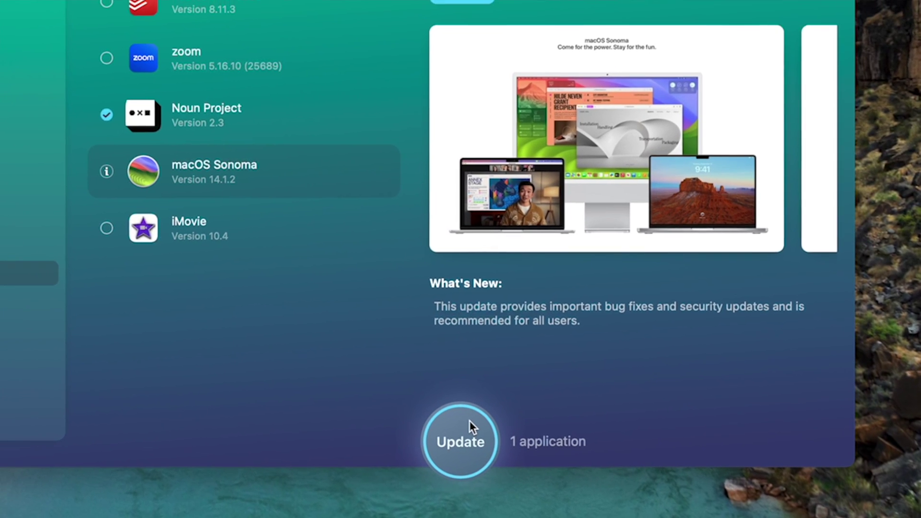
left_click(462, 420)
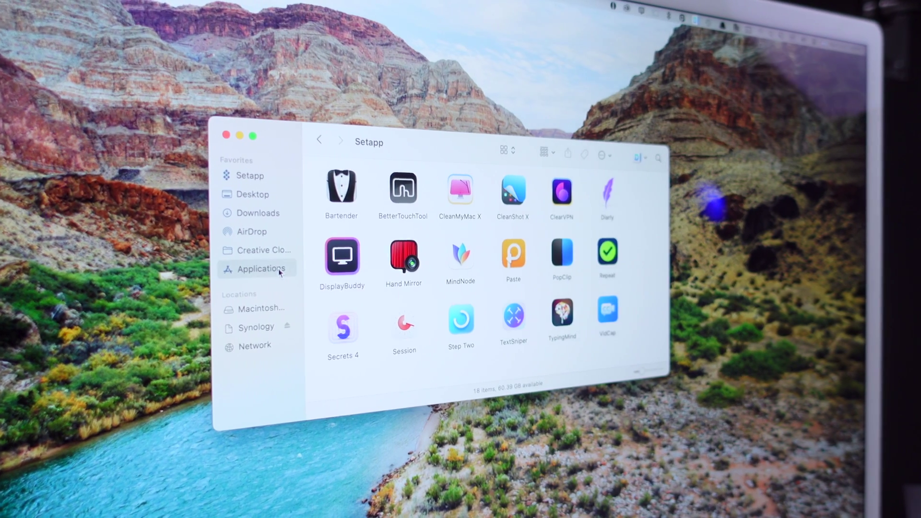
Switch the Finder window to the Applications folder
left_click(280, 271)
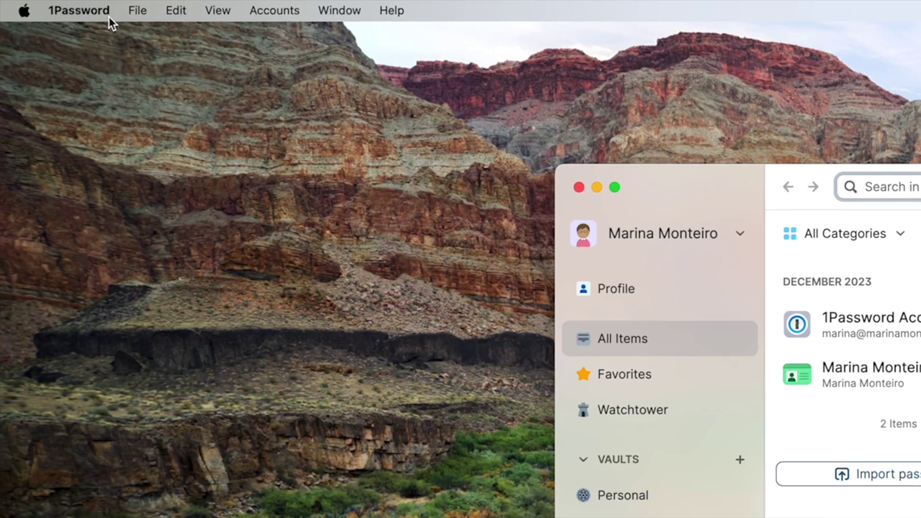
Run Check for Updates in 1Password and confirm it is already current
left_click(108, 15)
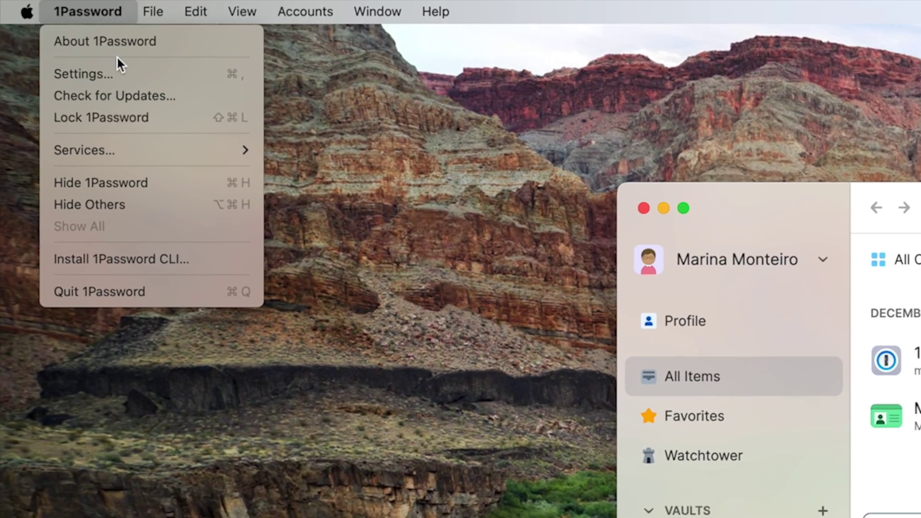
left_click(121, 91)
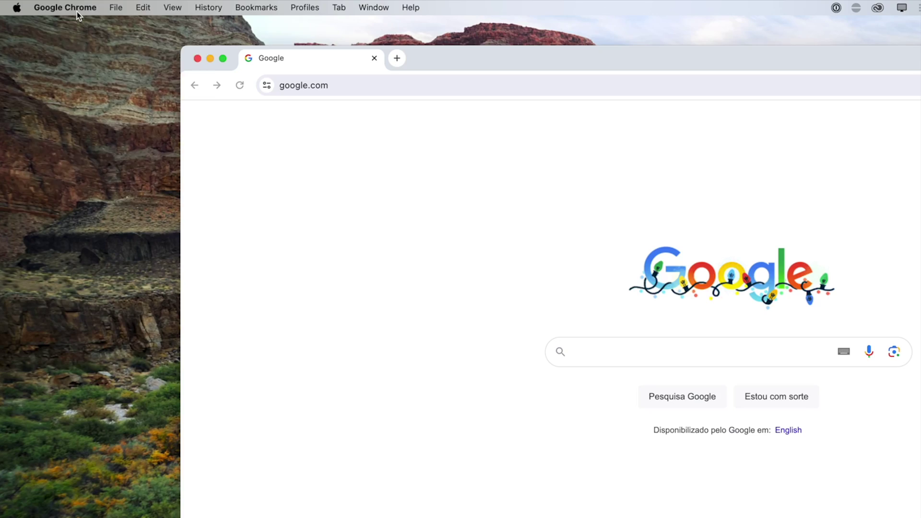
left_click(76, 11)
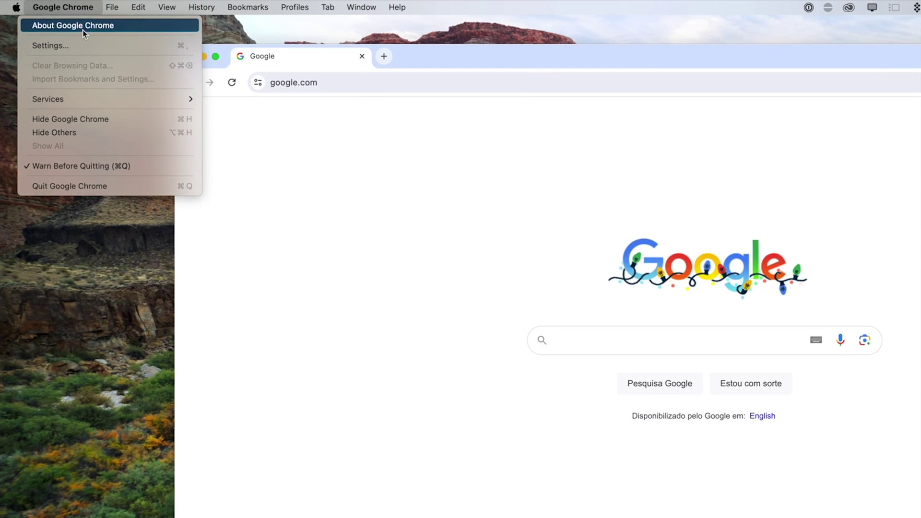
Choose About Google Chrome so the browser checks for a newer version
left_click(83, 30)
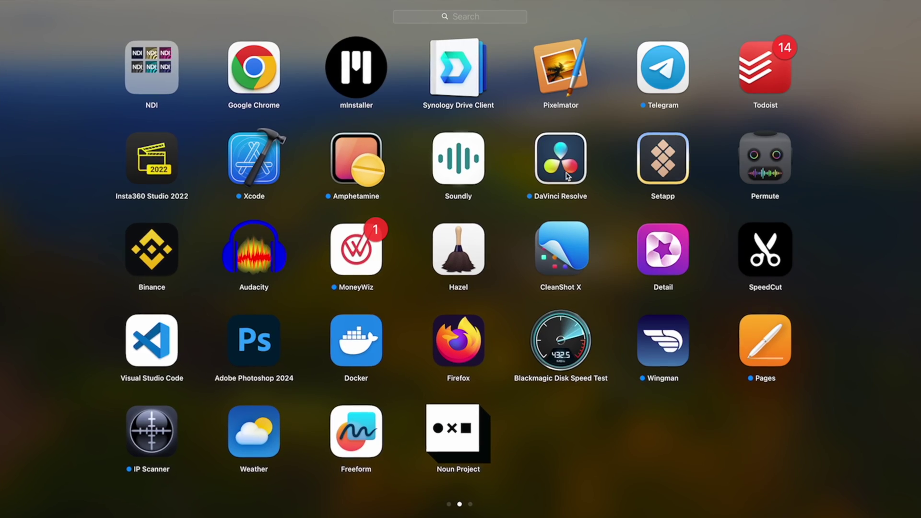
Put the Launchpad icons into delete mode and request deleting DaVinci Resolve
left_click(565, 171)
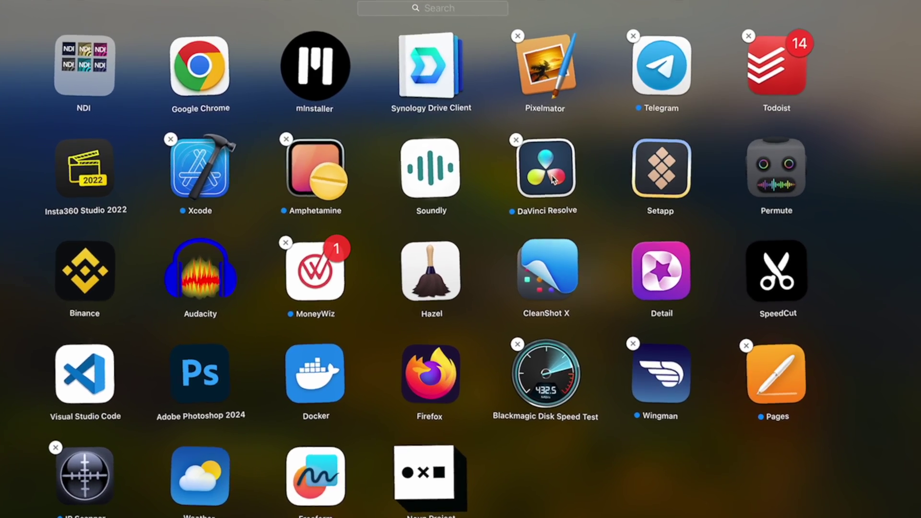
left_click(506, 144)
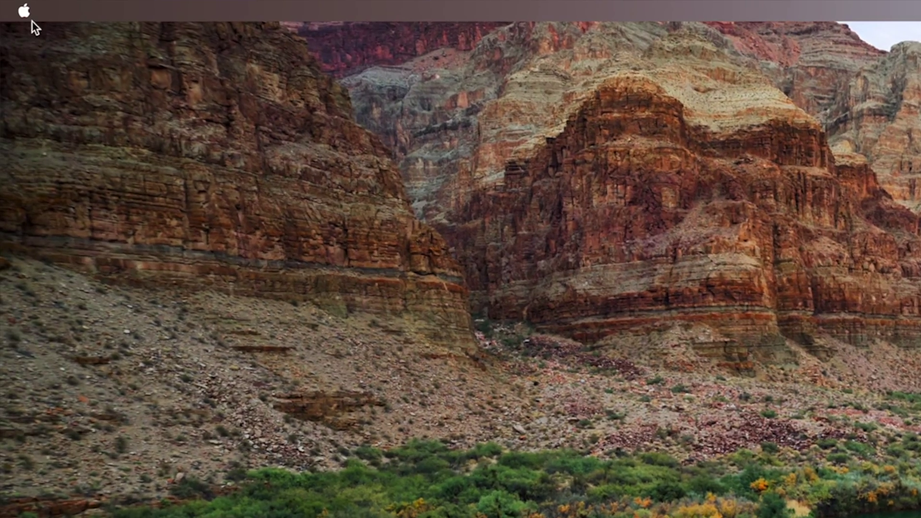
Open App Store Settings and tick Automatic Updates
left_click(27, 11)
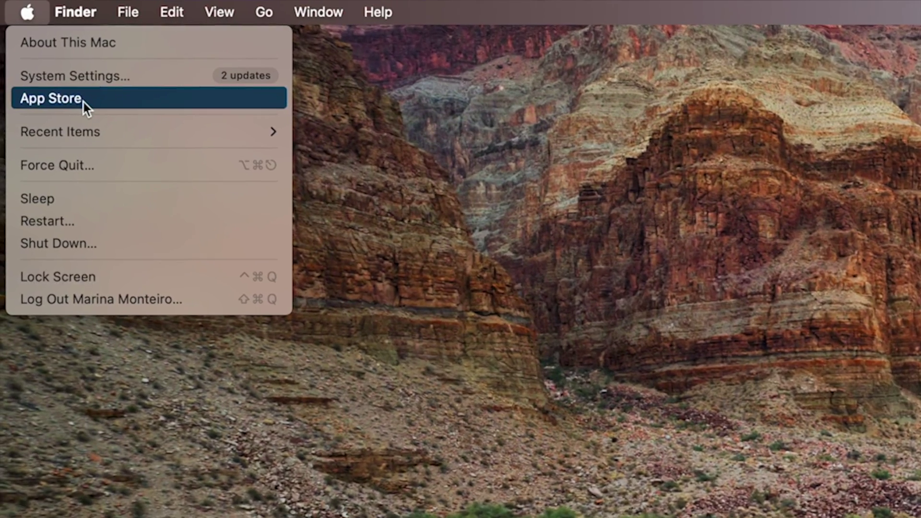
left_click(77, 95)
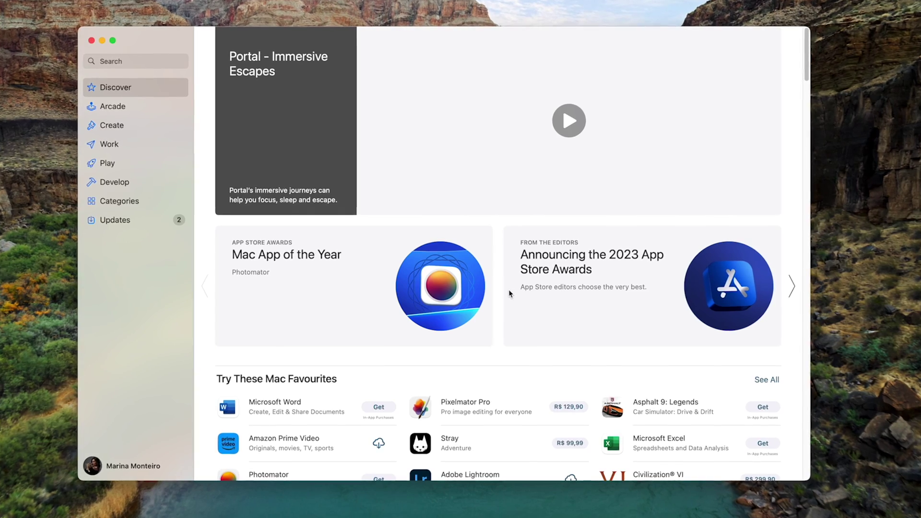
key("super+comma")
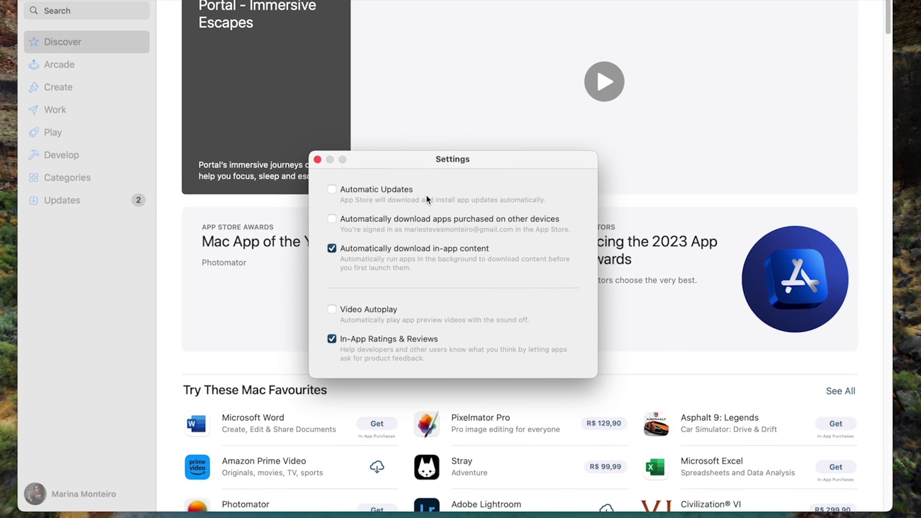
left_click(407, 194)
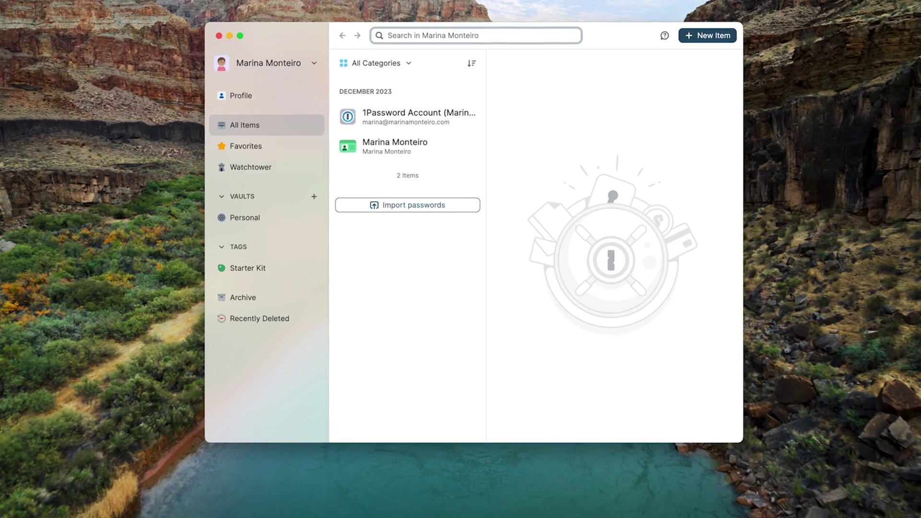
In 1Password's Advanced settings, check Install updates automatically
key("super+comma")
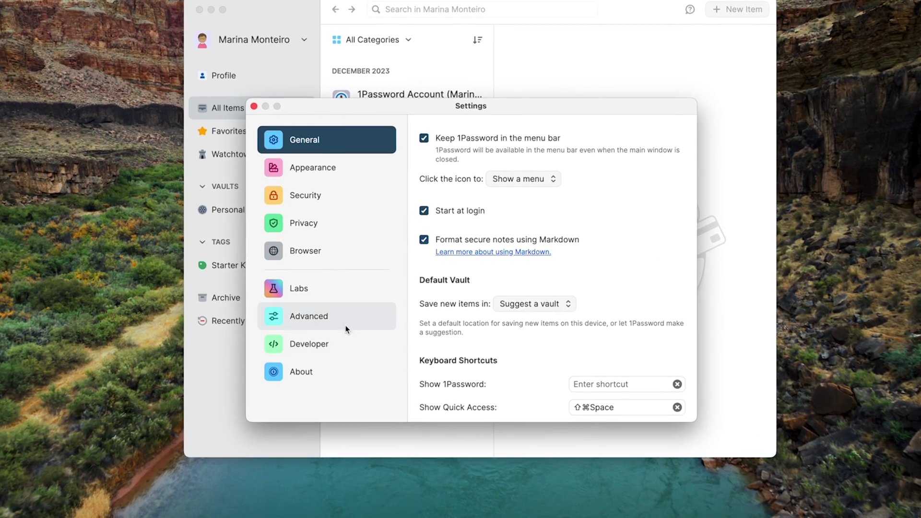
left_click(349, 317)
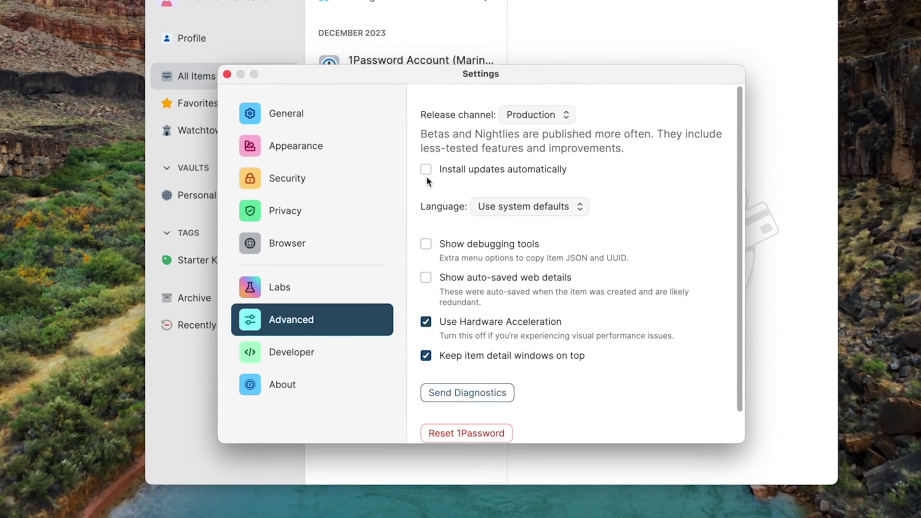
left_click(425, 182)
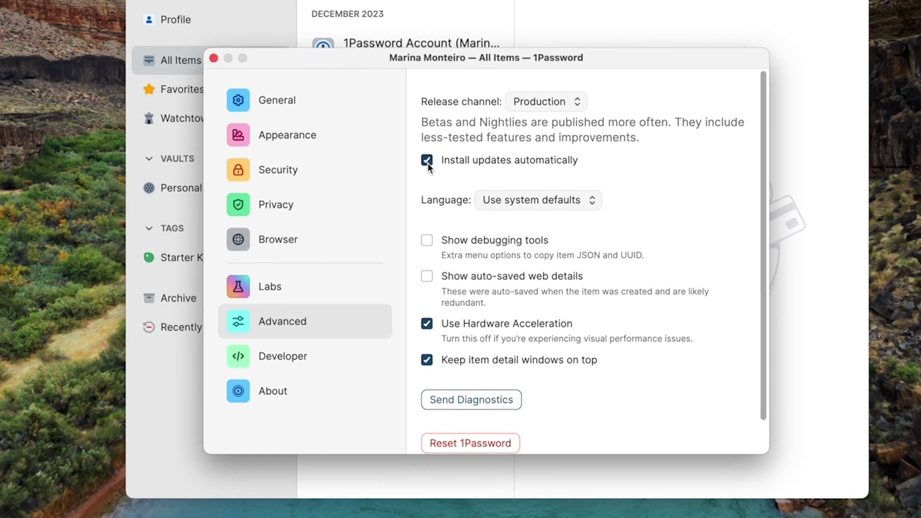